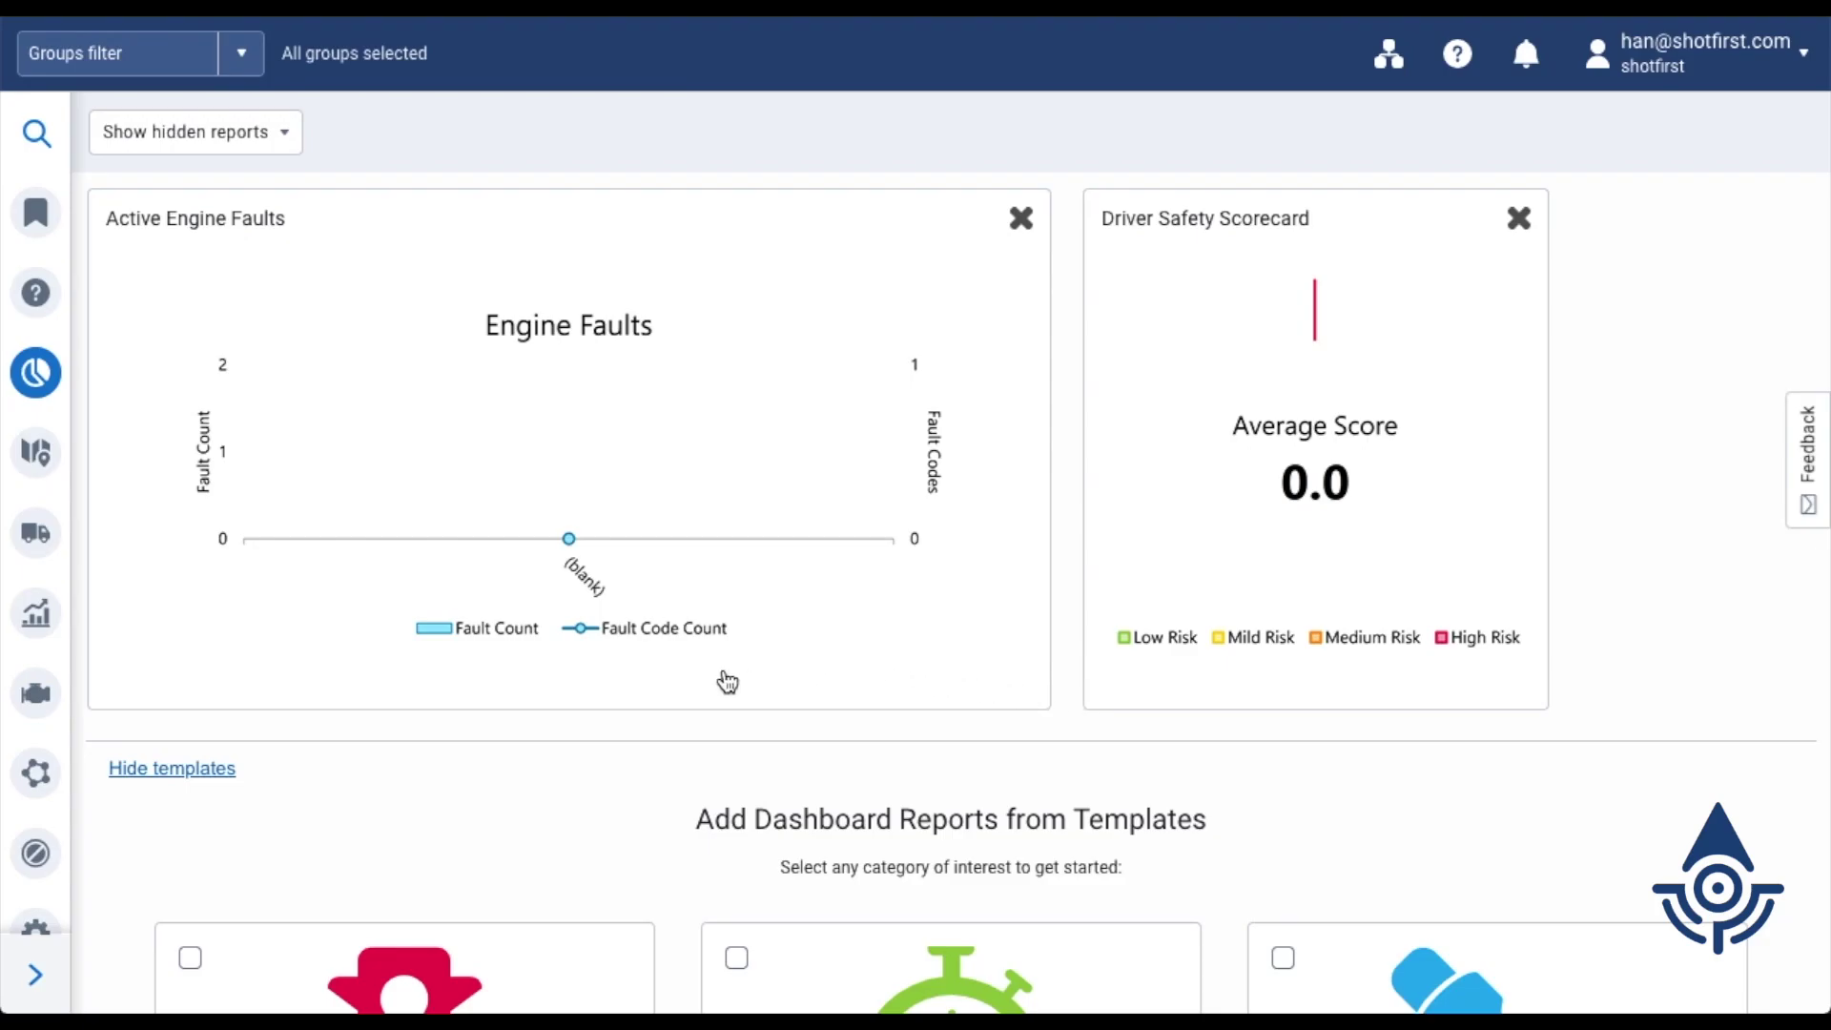
Step: Navigate via Engine & Maintenance > Maintenance... to the Upcoming Maintenance list and show its filters
left_click(35, 974)
left_click(319, 701)
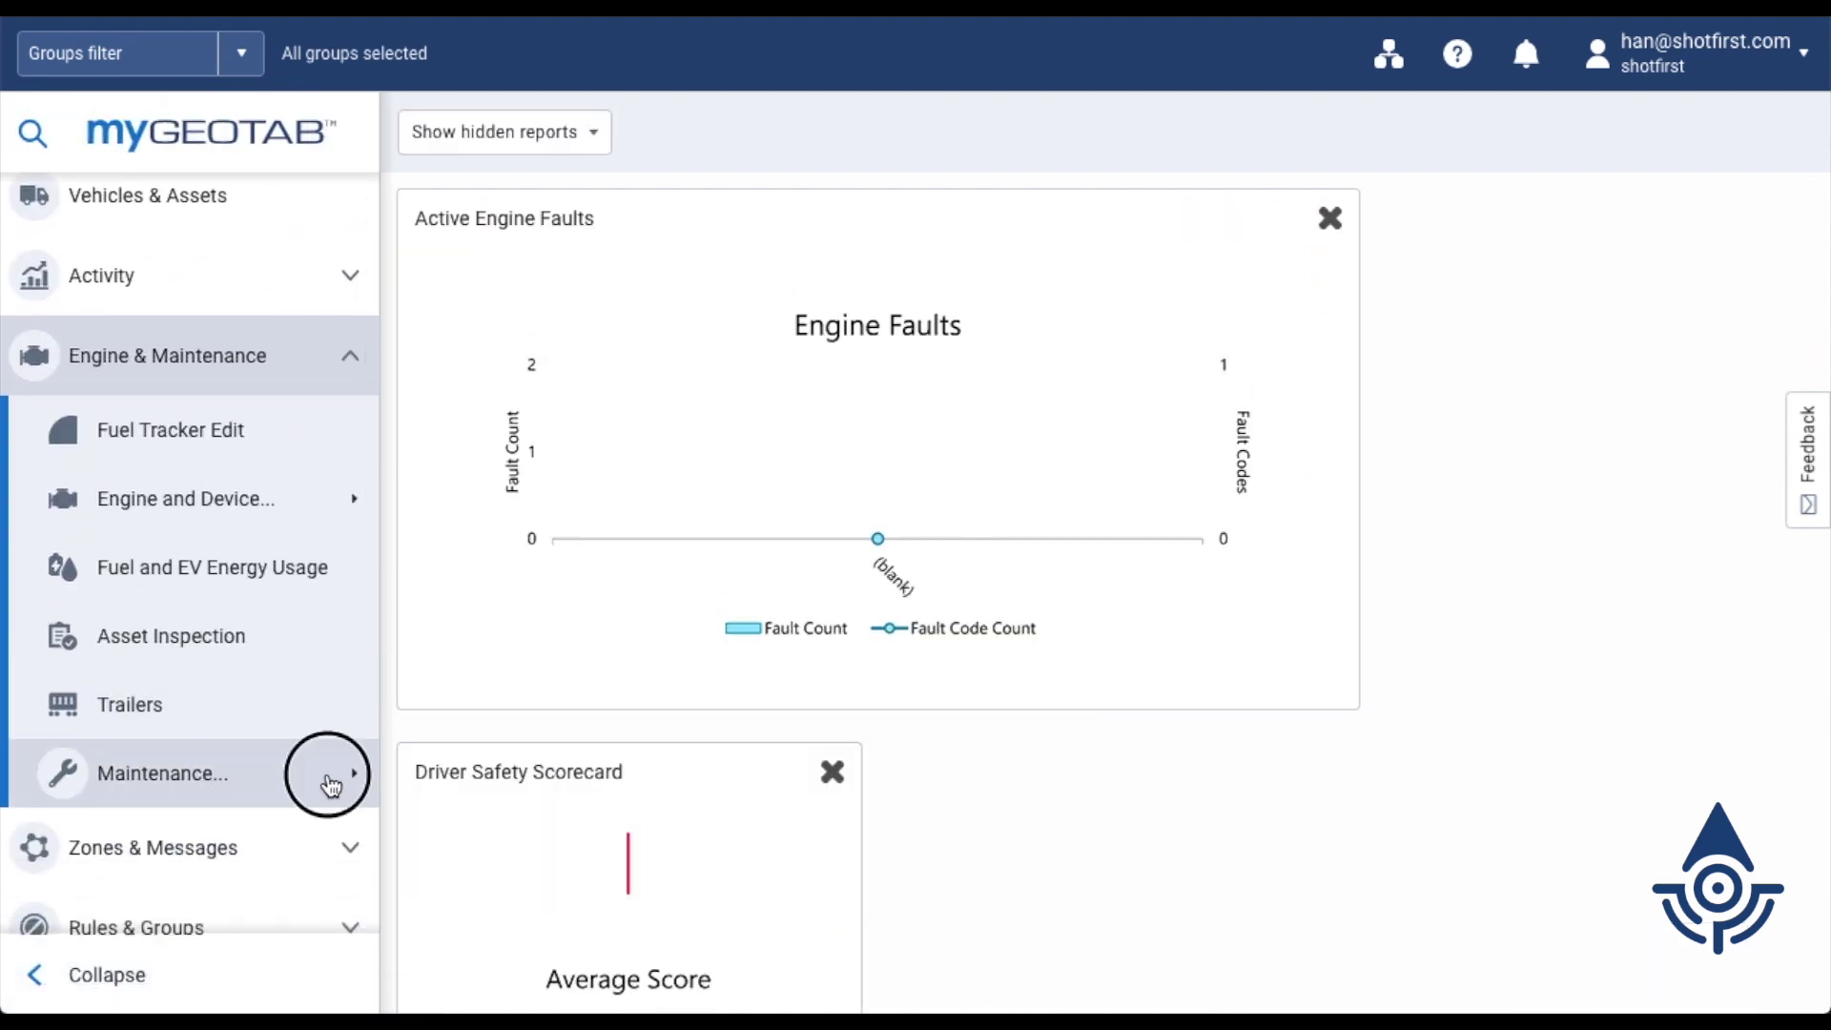
left_click(328, 783)
left_click(624, 827)
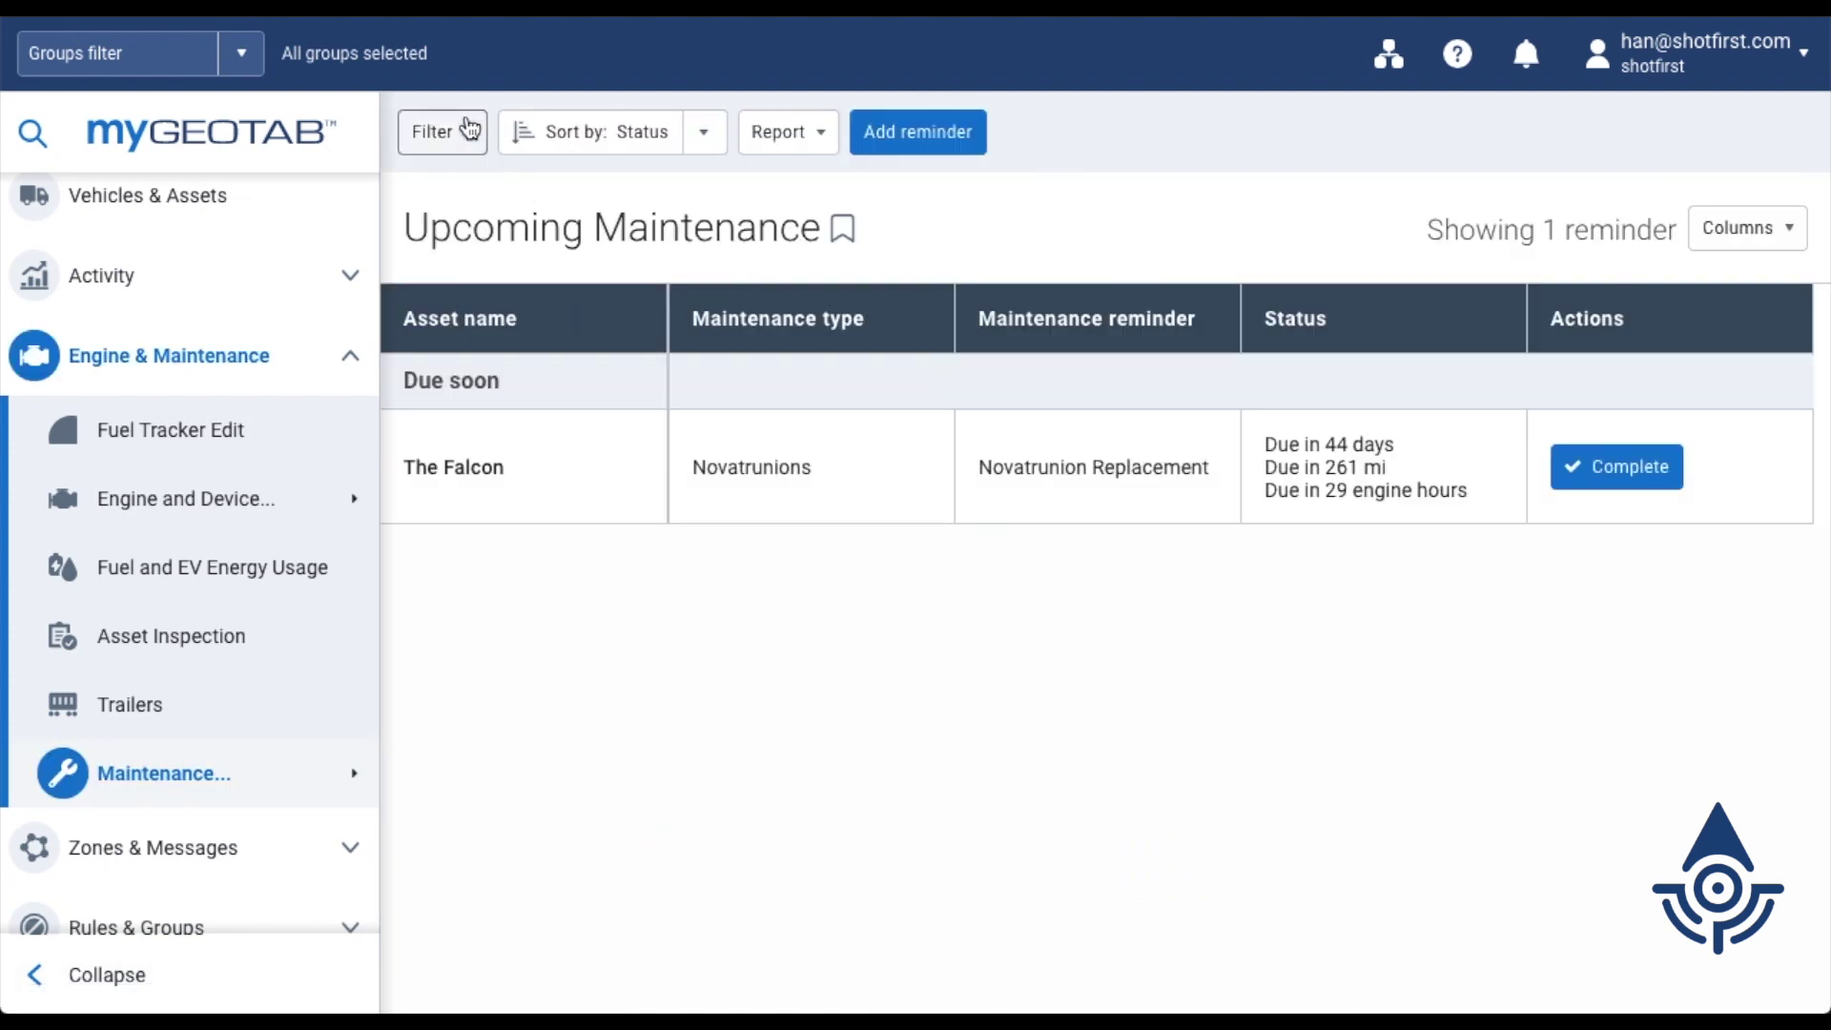
left_click(465, 133)
Step: Set a custom date period ending on 05/07/22
left_click(519, 526)
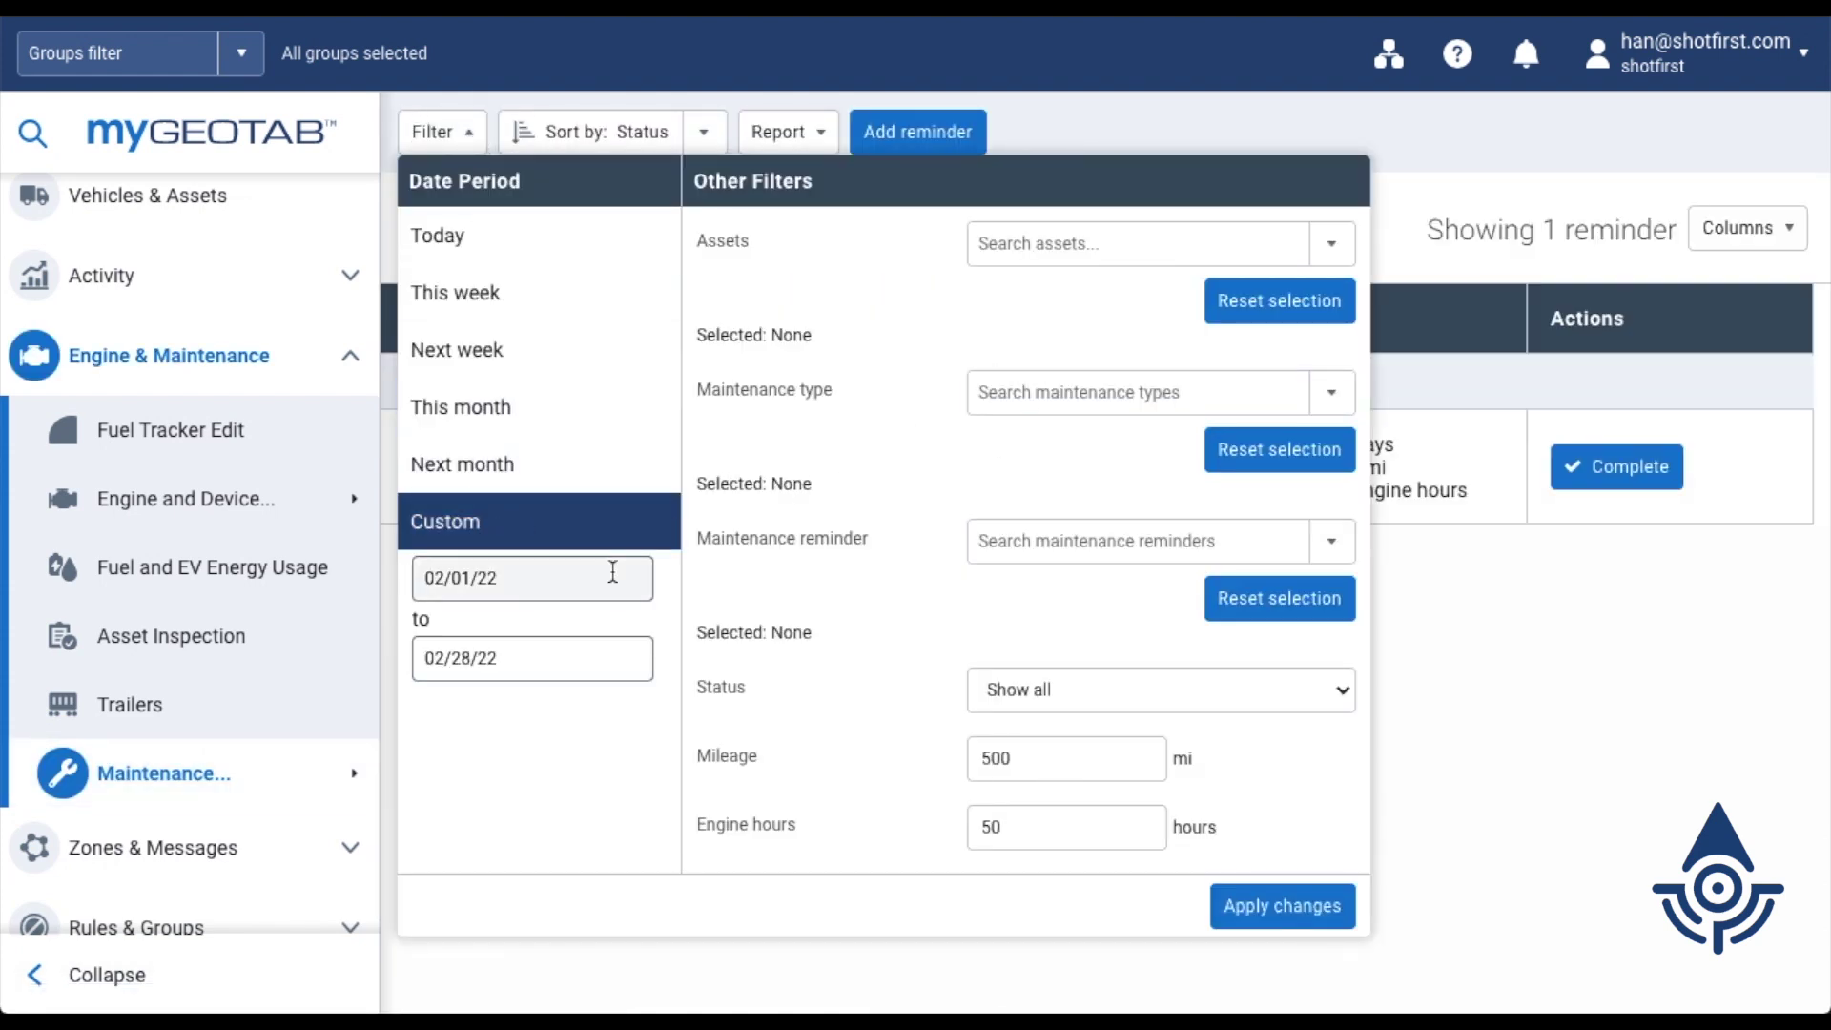
left_click(576, 651)
left_click(811, 203)
left_click(811, 203)
left_click(816, 344)
left_click(801, 597)
Step: Include all assets and limit the maintenance type to Oil change
left_click(1330, 243)
left_click(1165, 302)
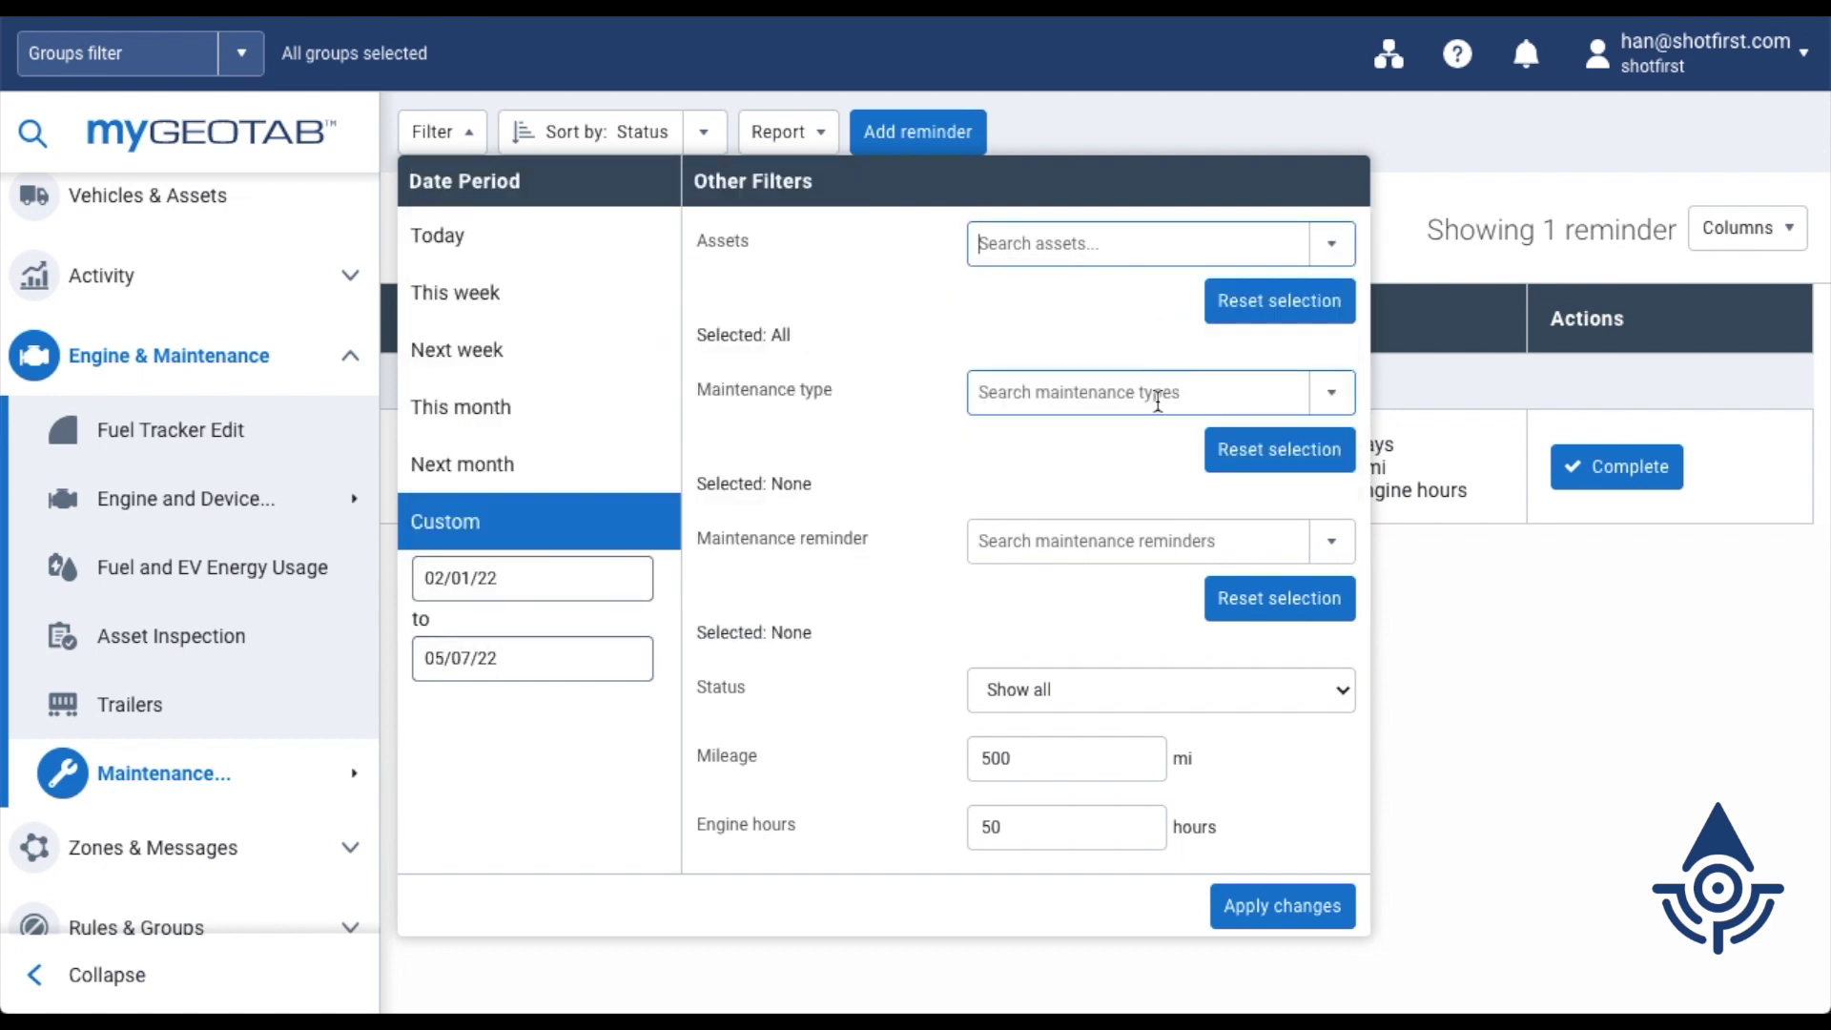
left_click(1322, 399)
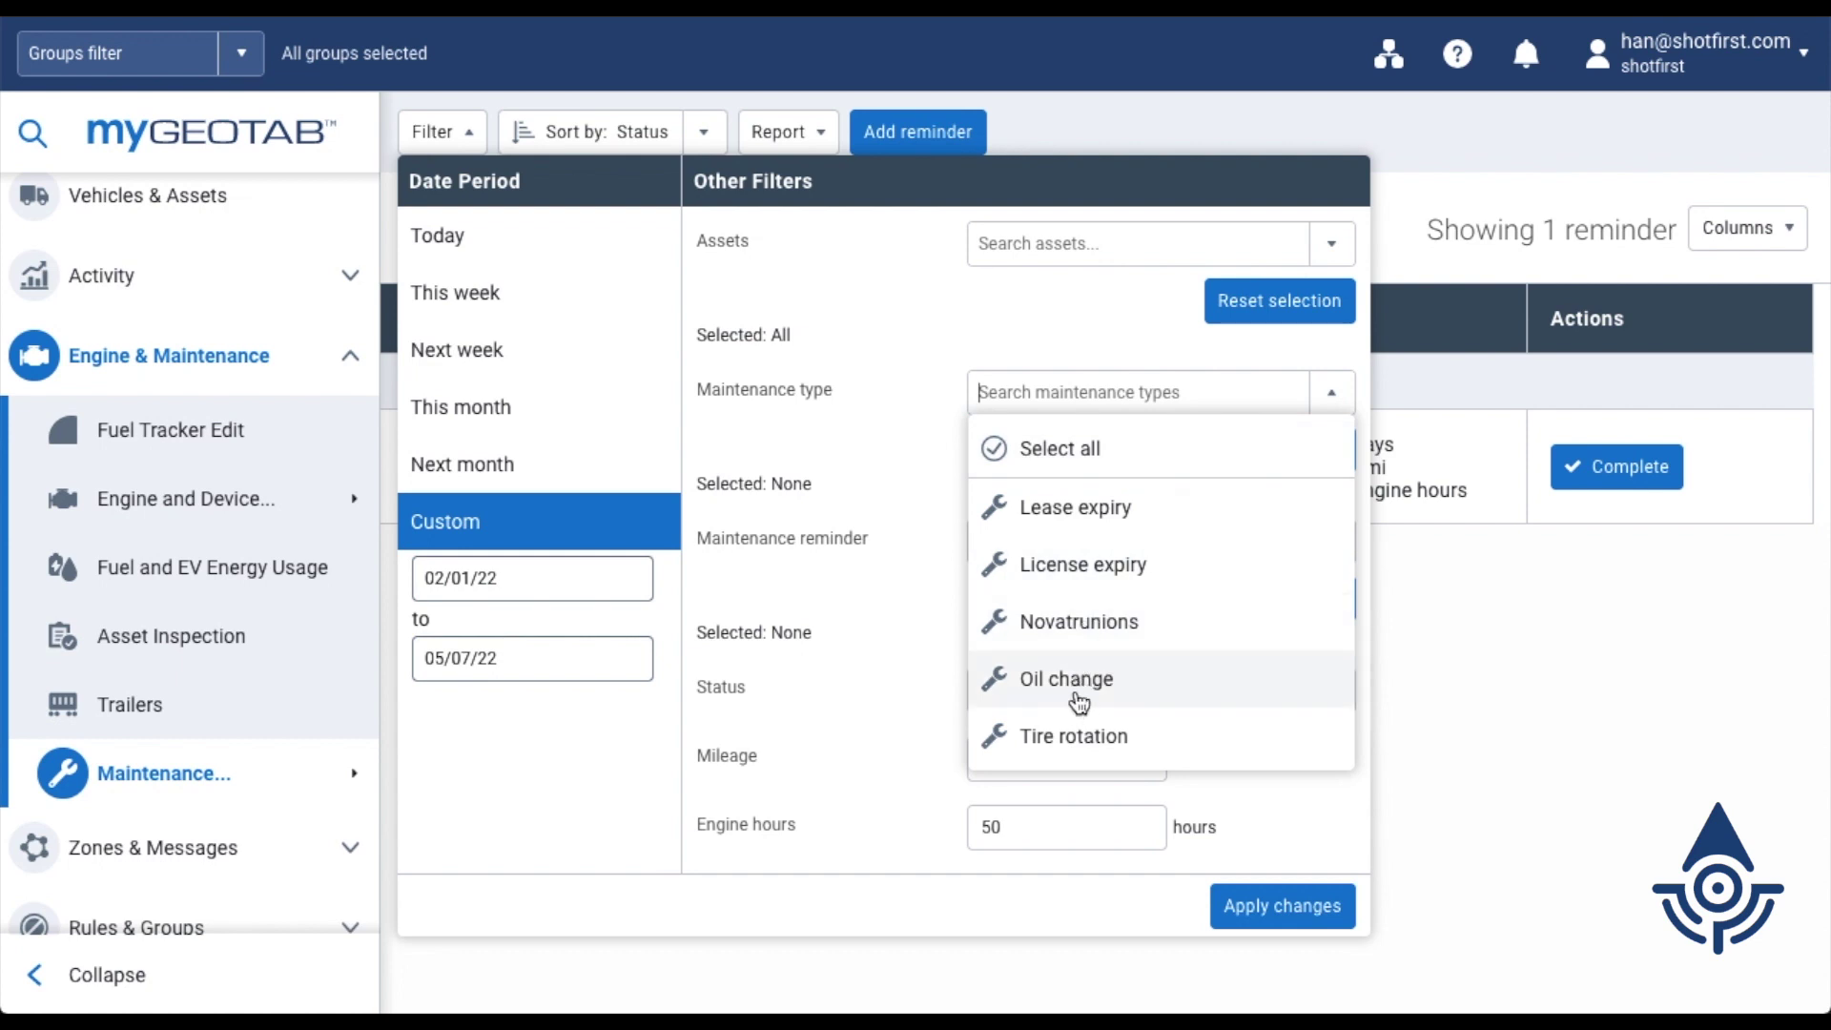
left_click(1152, 676)
left_click(869, 560)
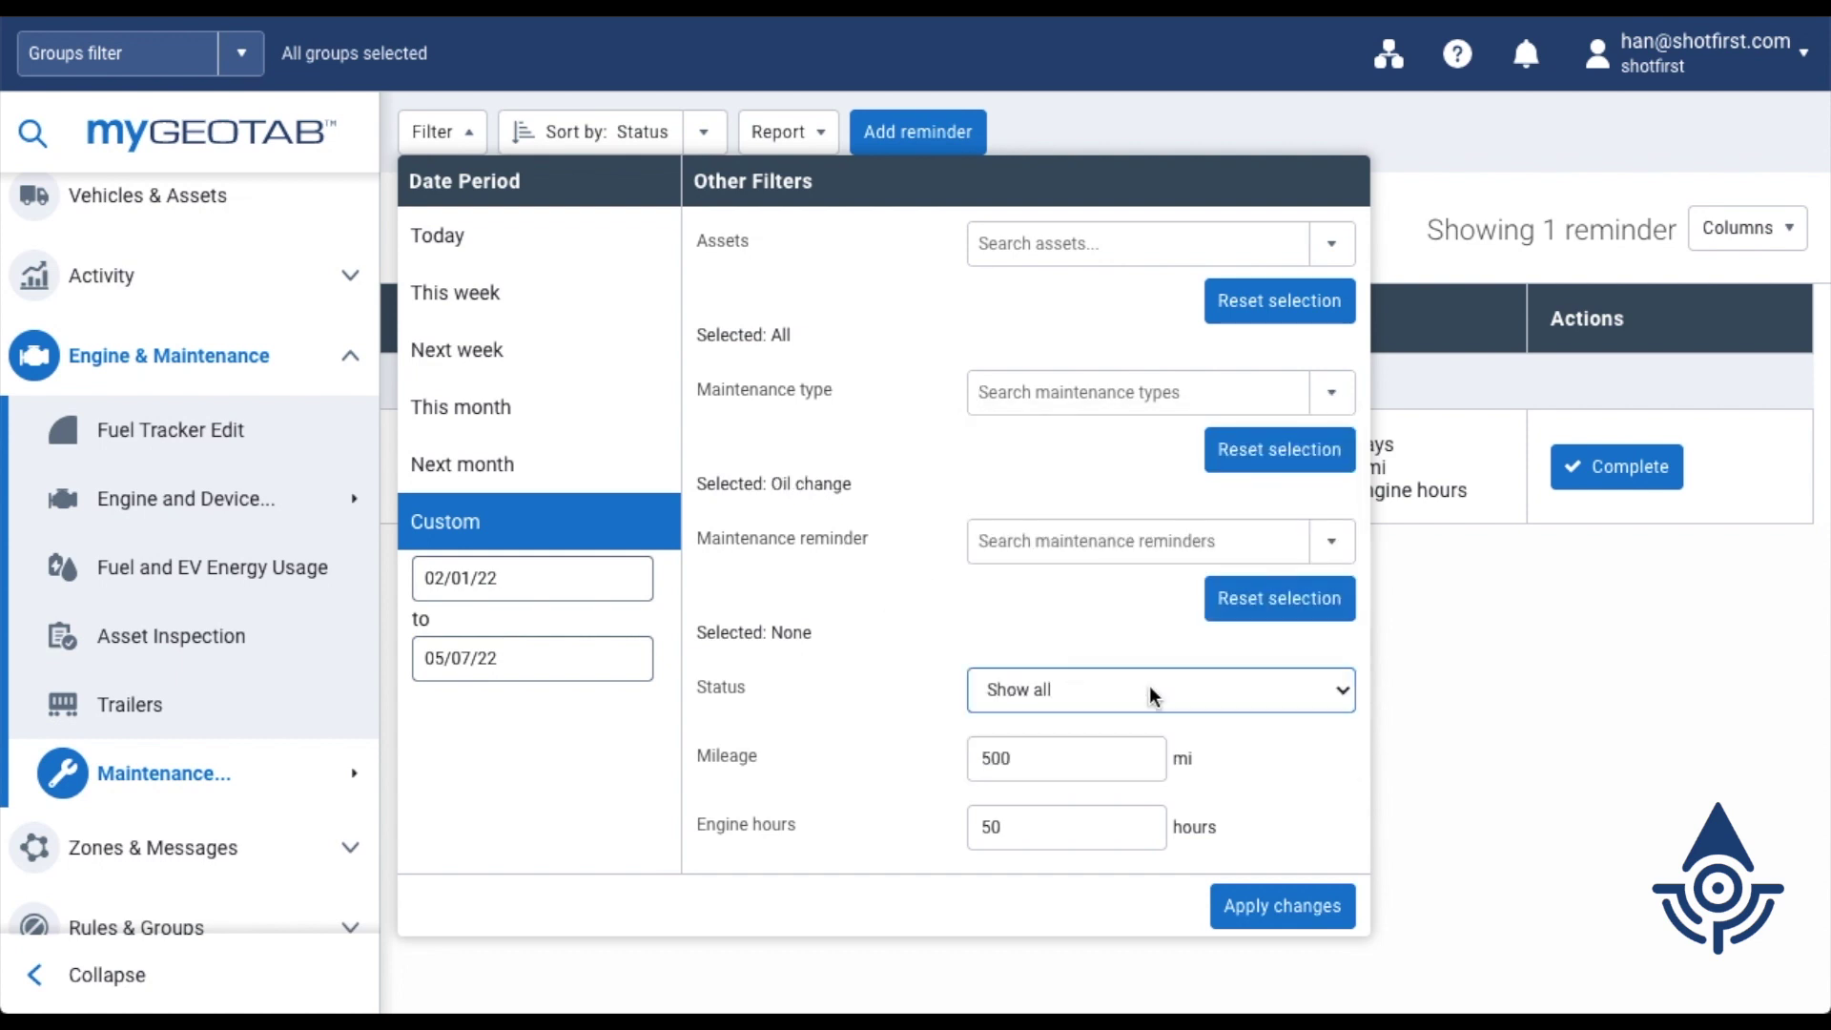
Step: Leave reminders unchosen, keep all statuses, and apply the filter to the list
left_click(1338, 550)
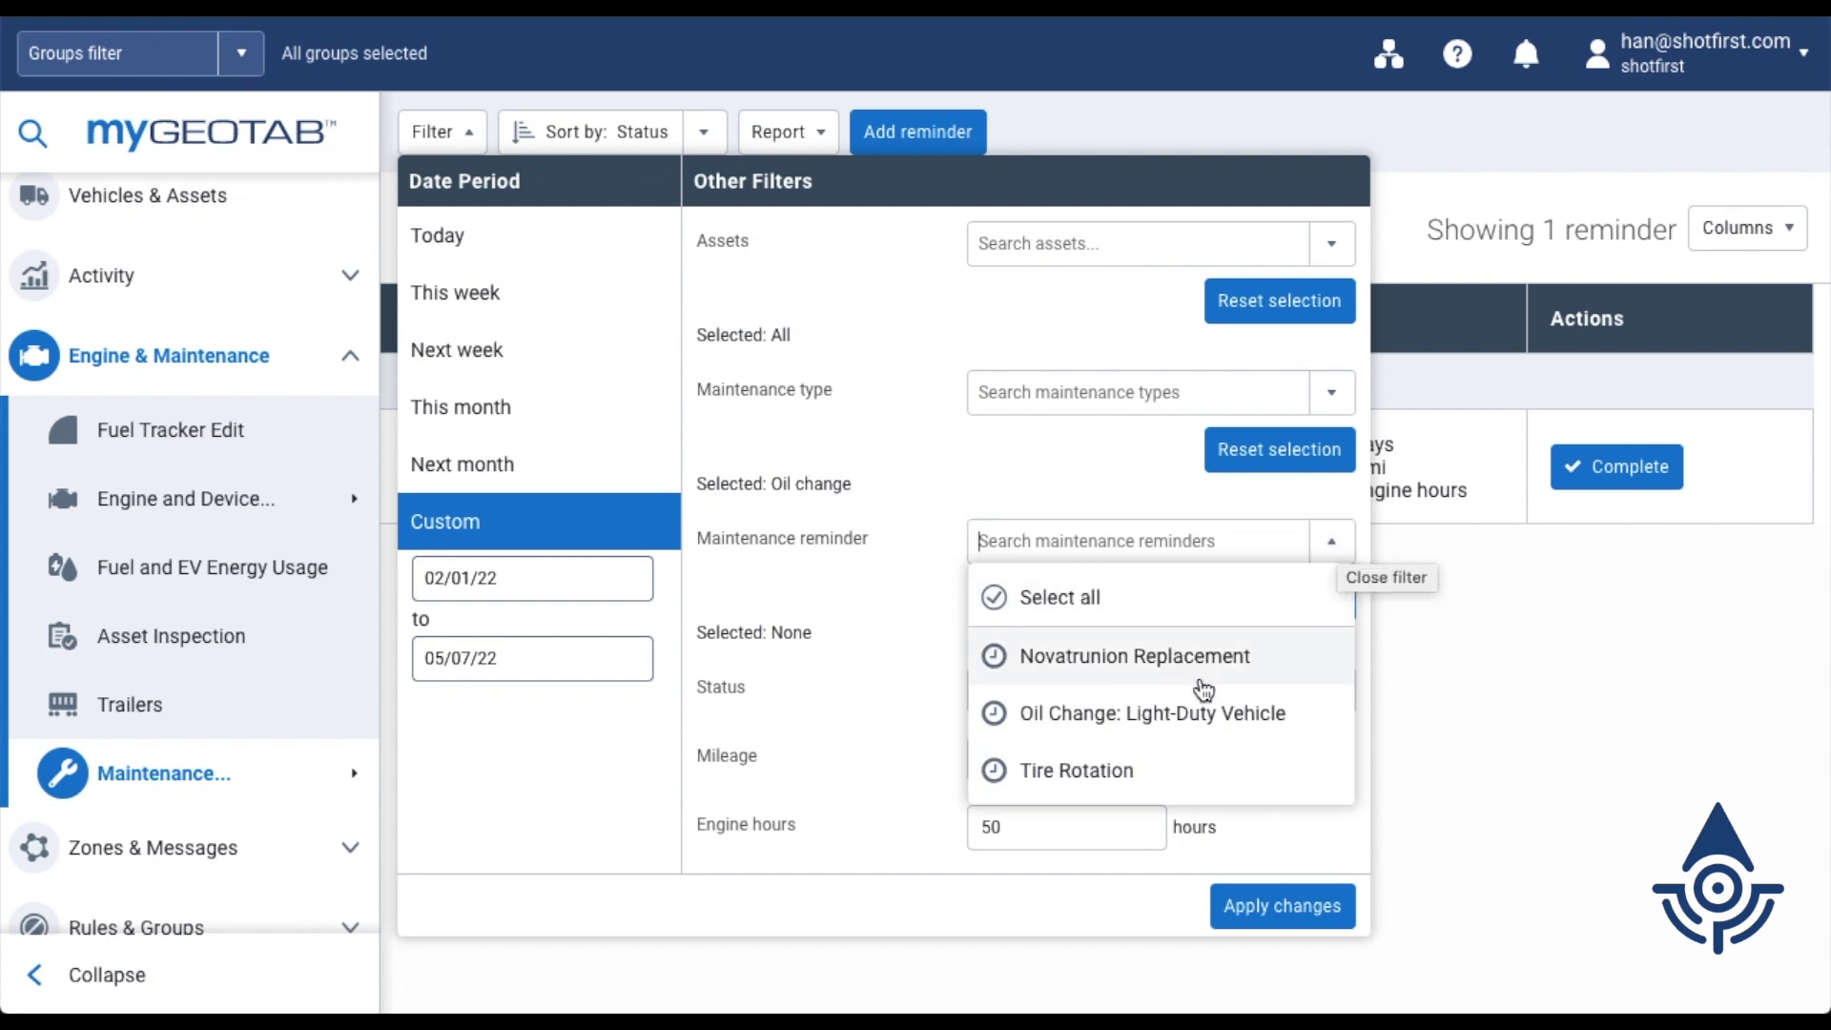
left_click(862, 658)
left_click(1347, 683)
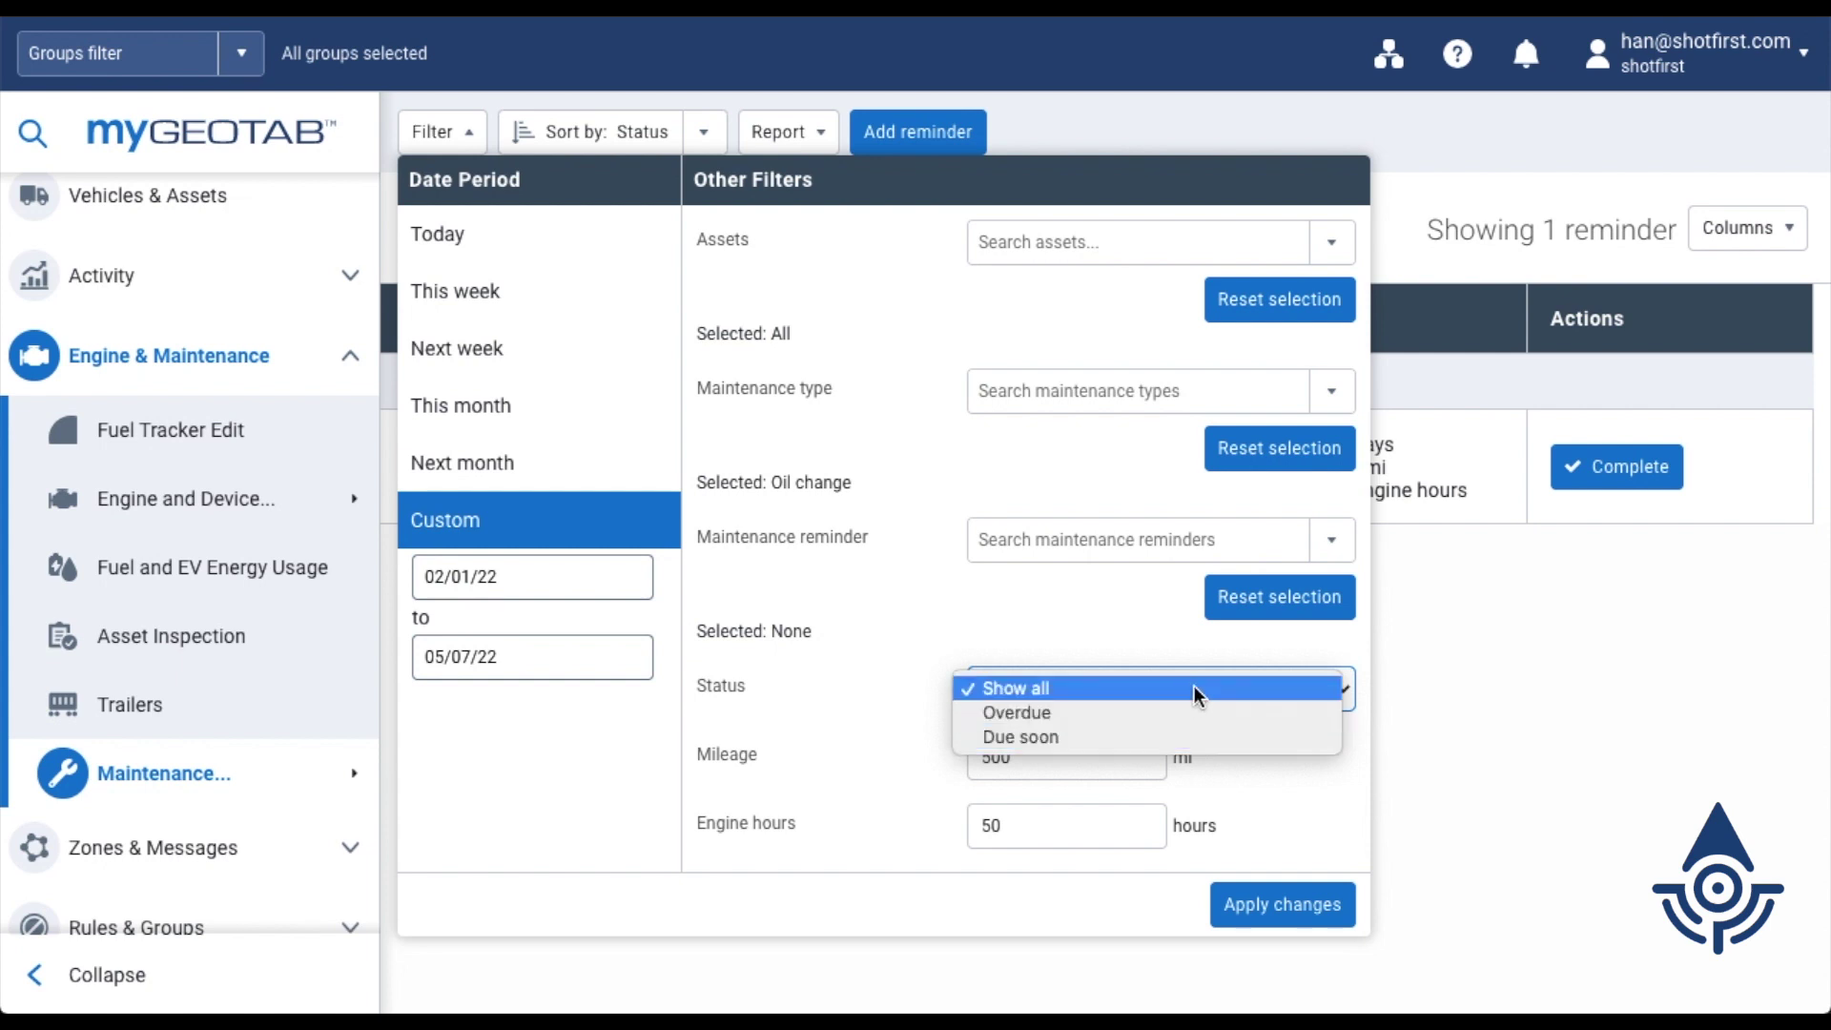
left_click(1277, 850)
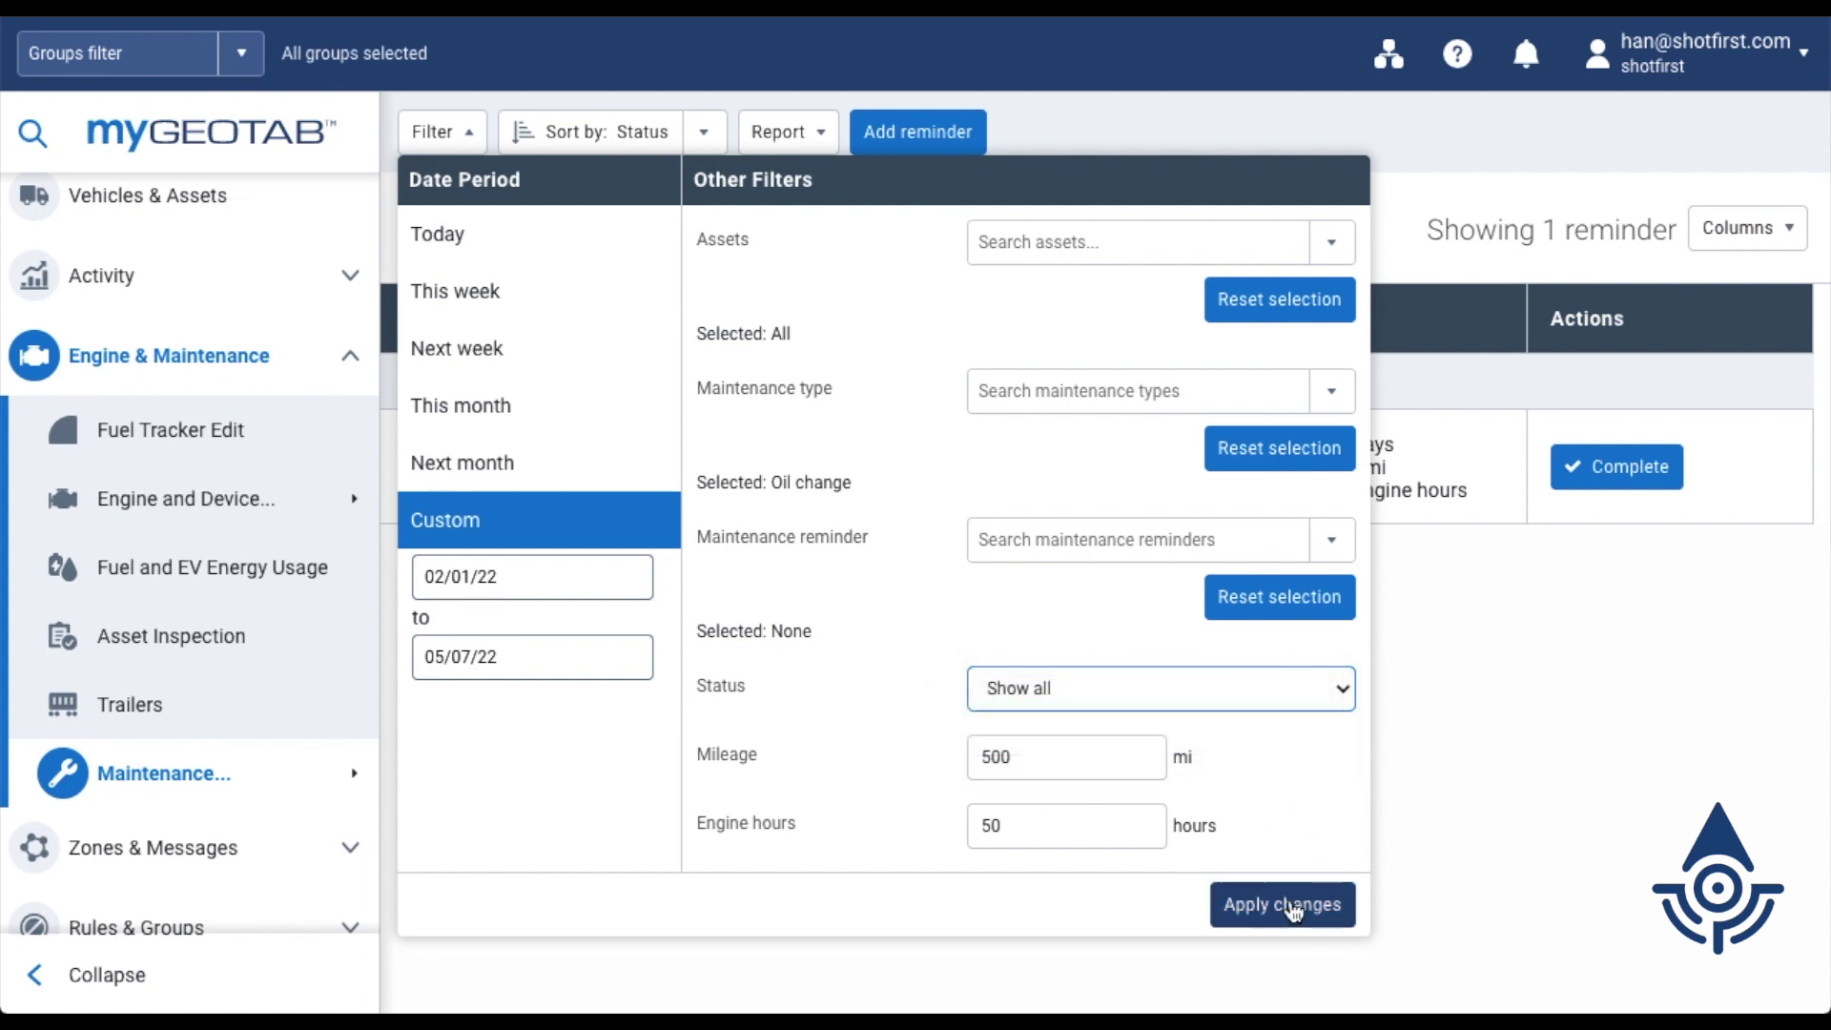
left_click(1340, 909)
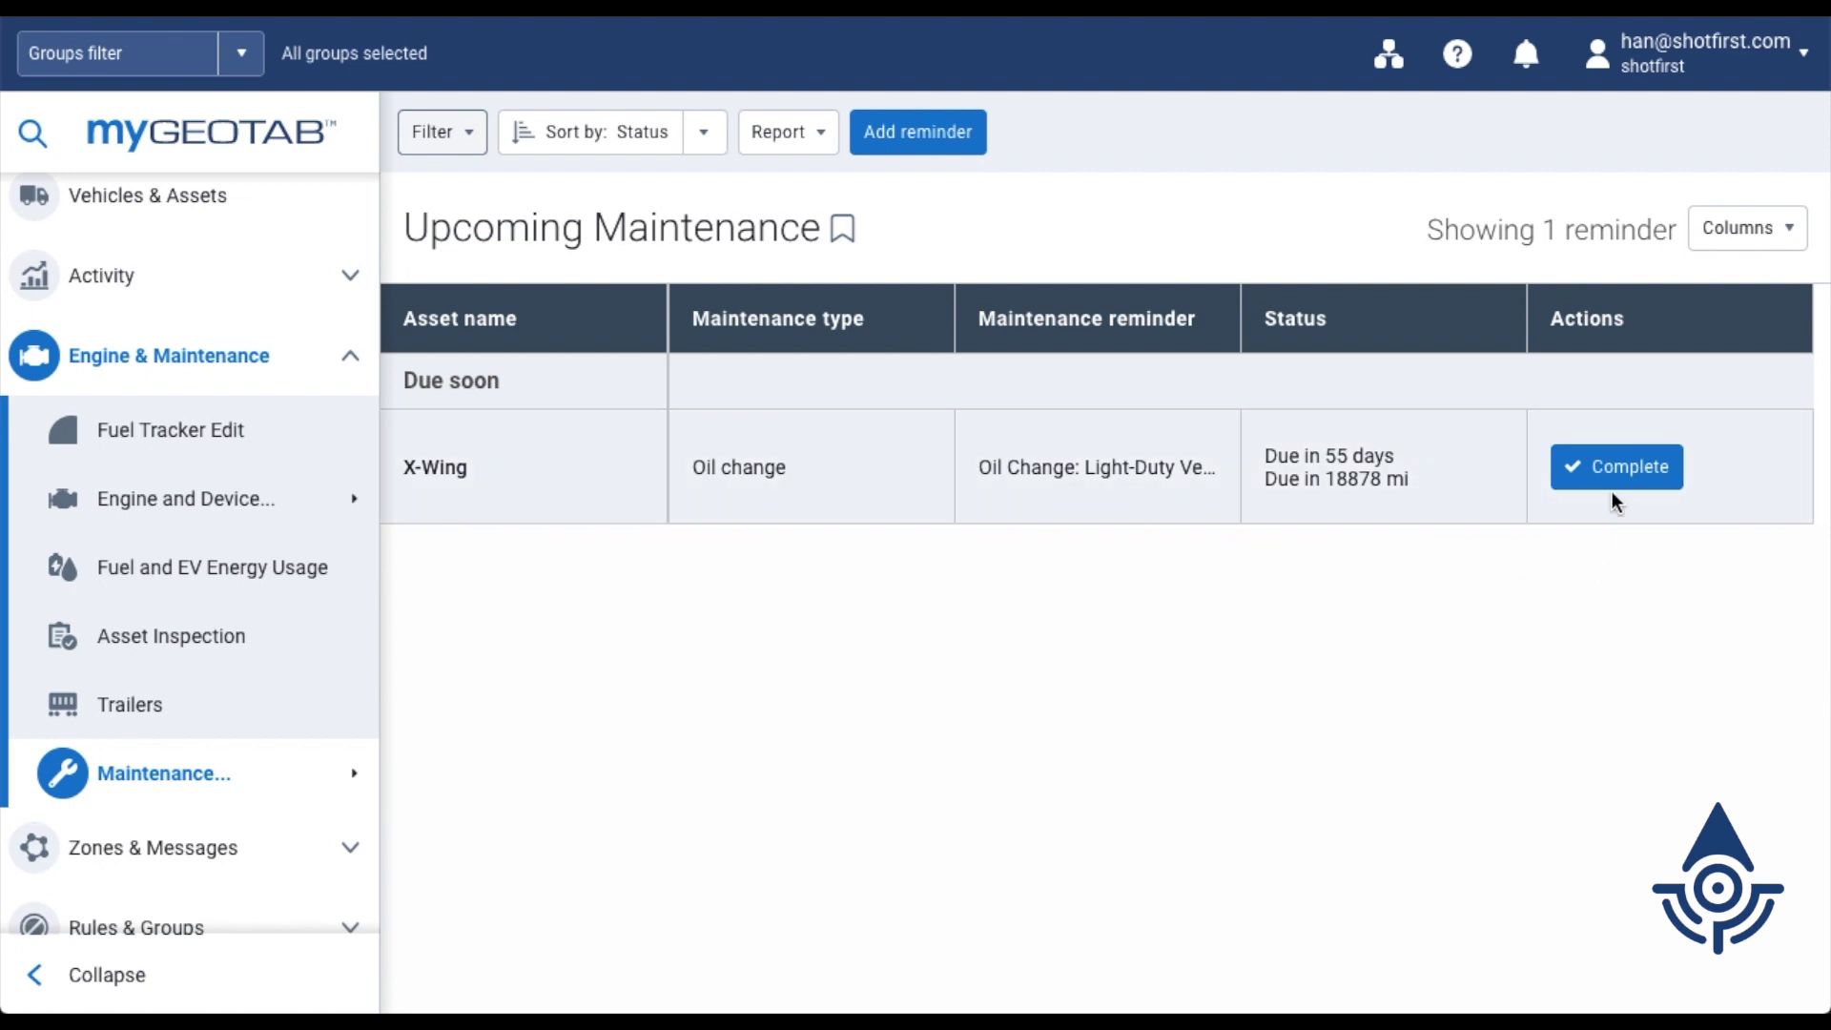
Step: Start completing the X-Wing oil change reminder from the filtered results
left_click(1667, 476)
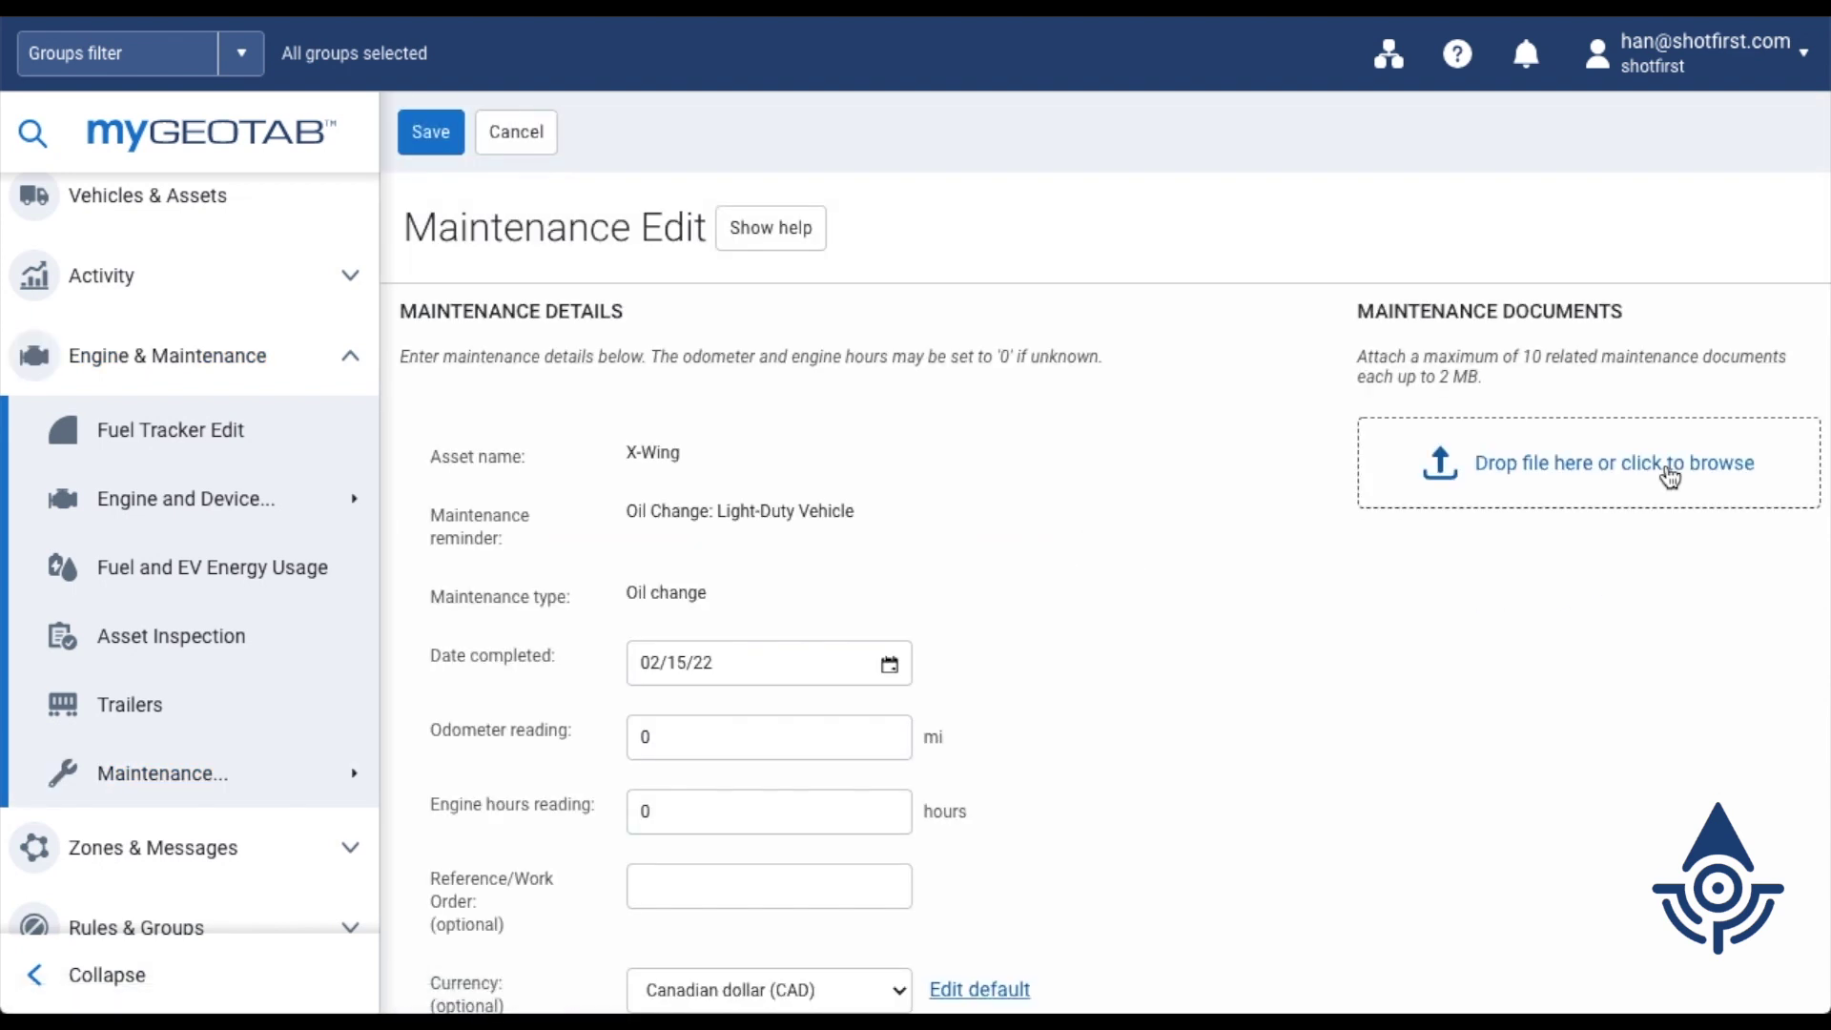
scroll(1664, 470, "down", 2)
Step: Enter odometer 13482, engine hours 400, currency USD, costs and comments, then save the record
key("Tab")
type("13482")
key("Tab")
type("400")
key("Tab")
key("Tab")
key("alt+Down")
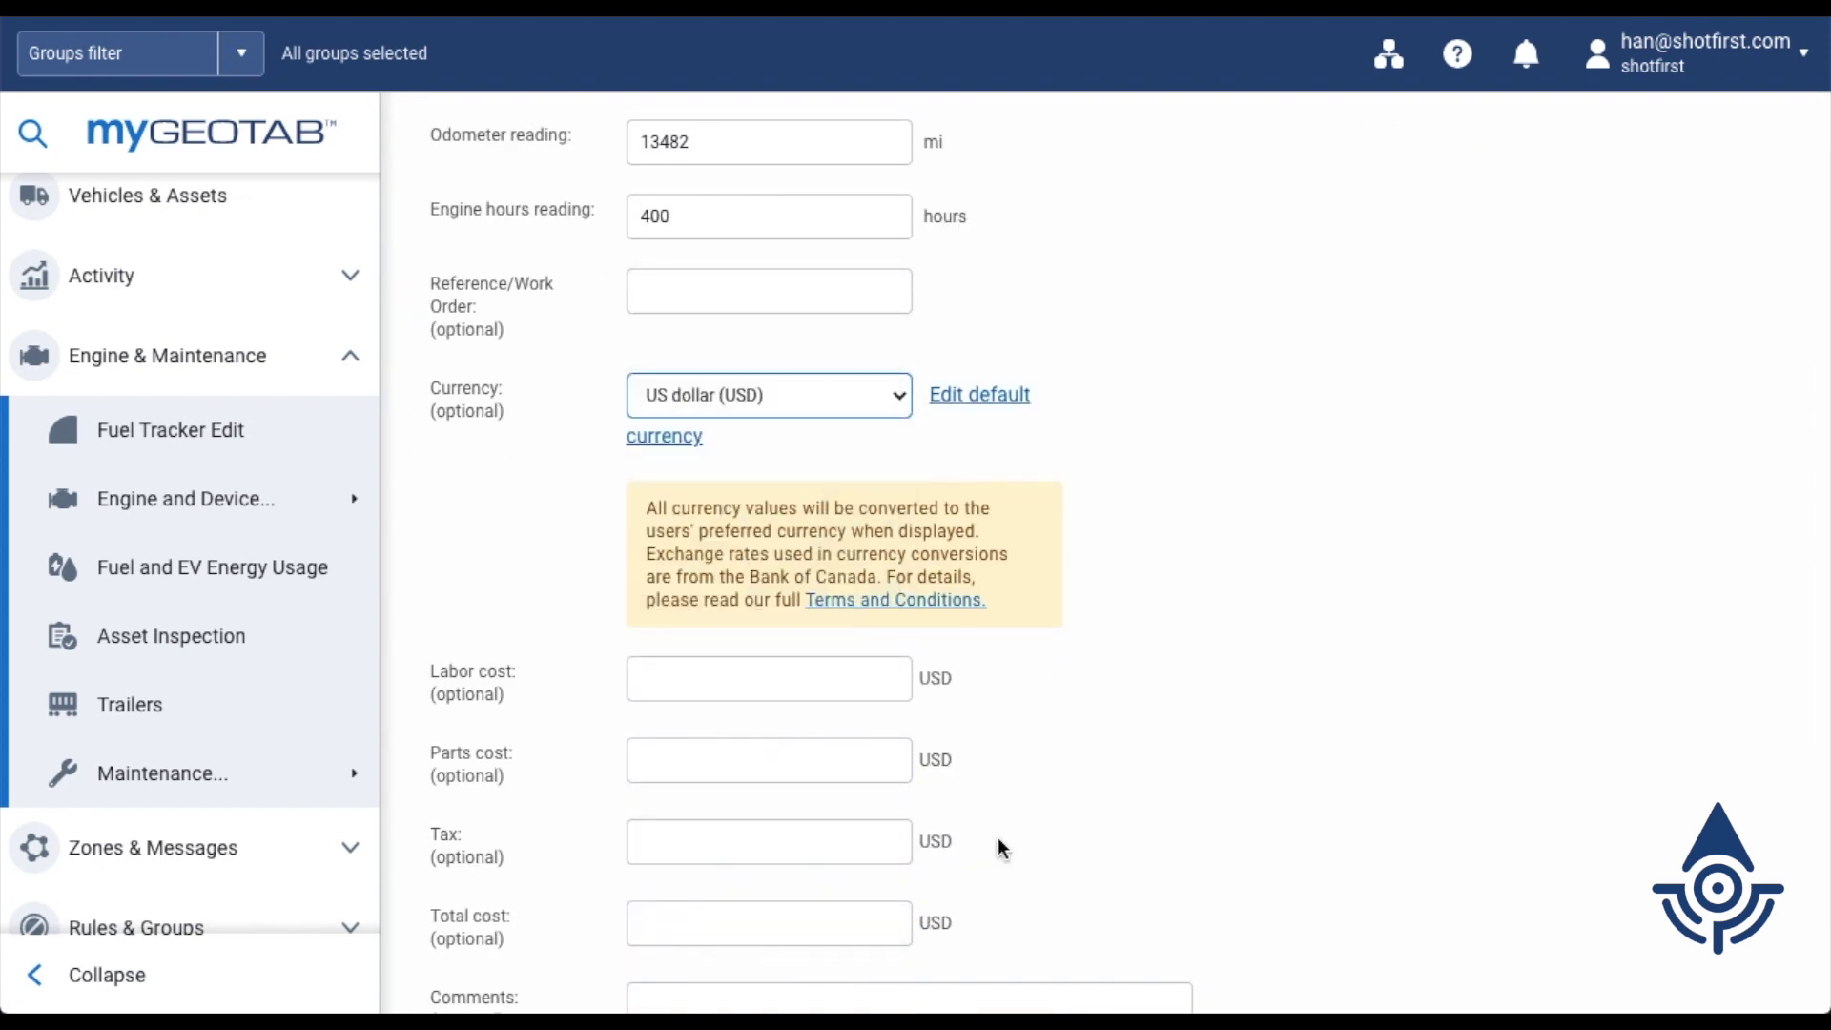
key("Return")
key("Tab")
type("500\t200\t134\t834")
key("Tab")
type("This was an expensive oil change")
scroll(1418, 594, "up", 5)
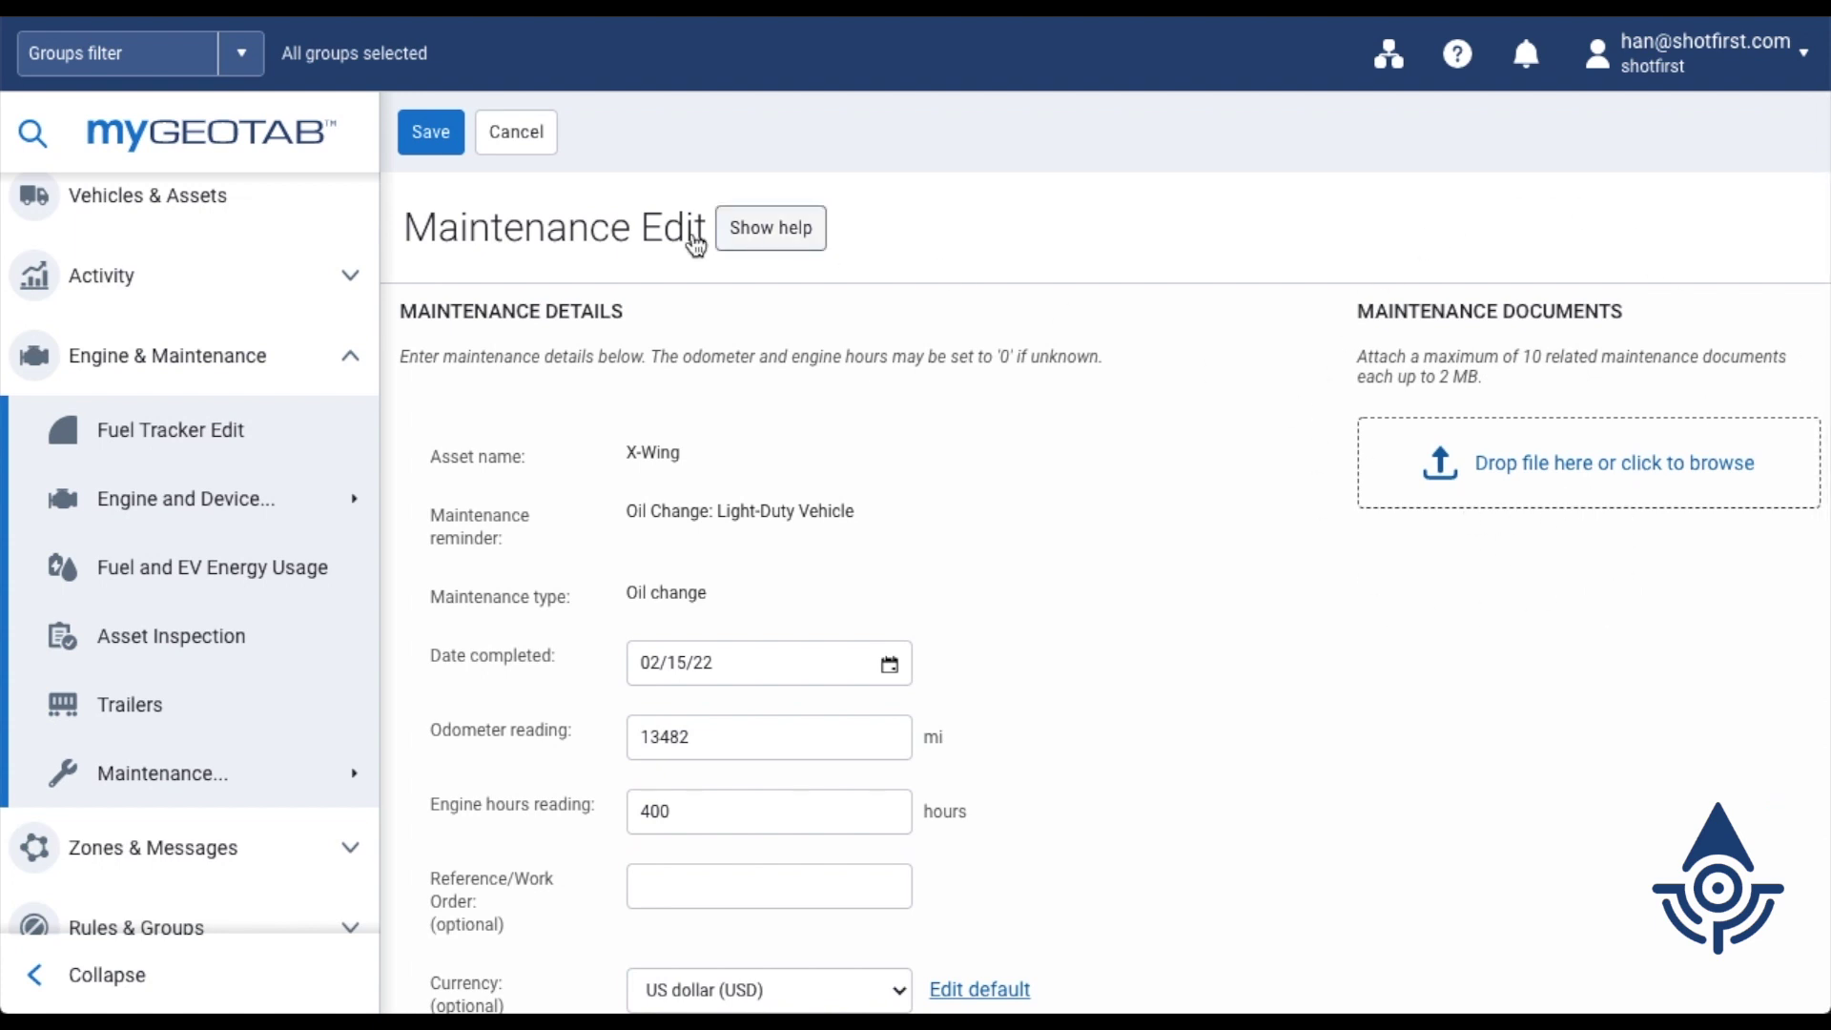
left_click(448, 150)
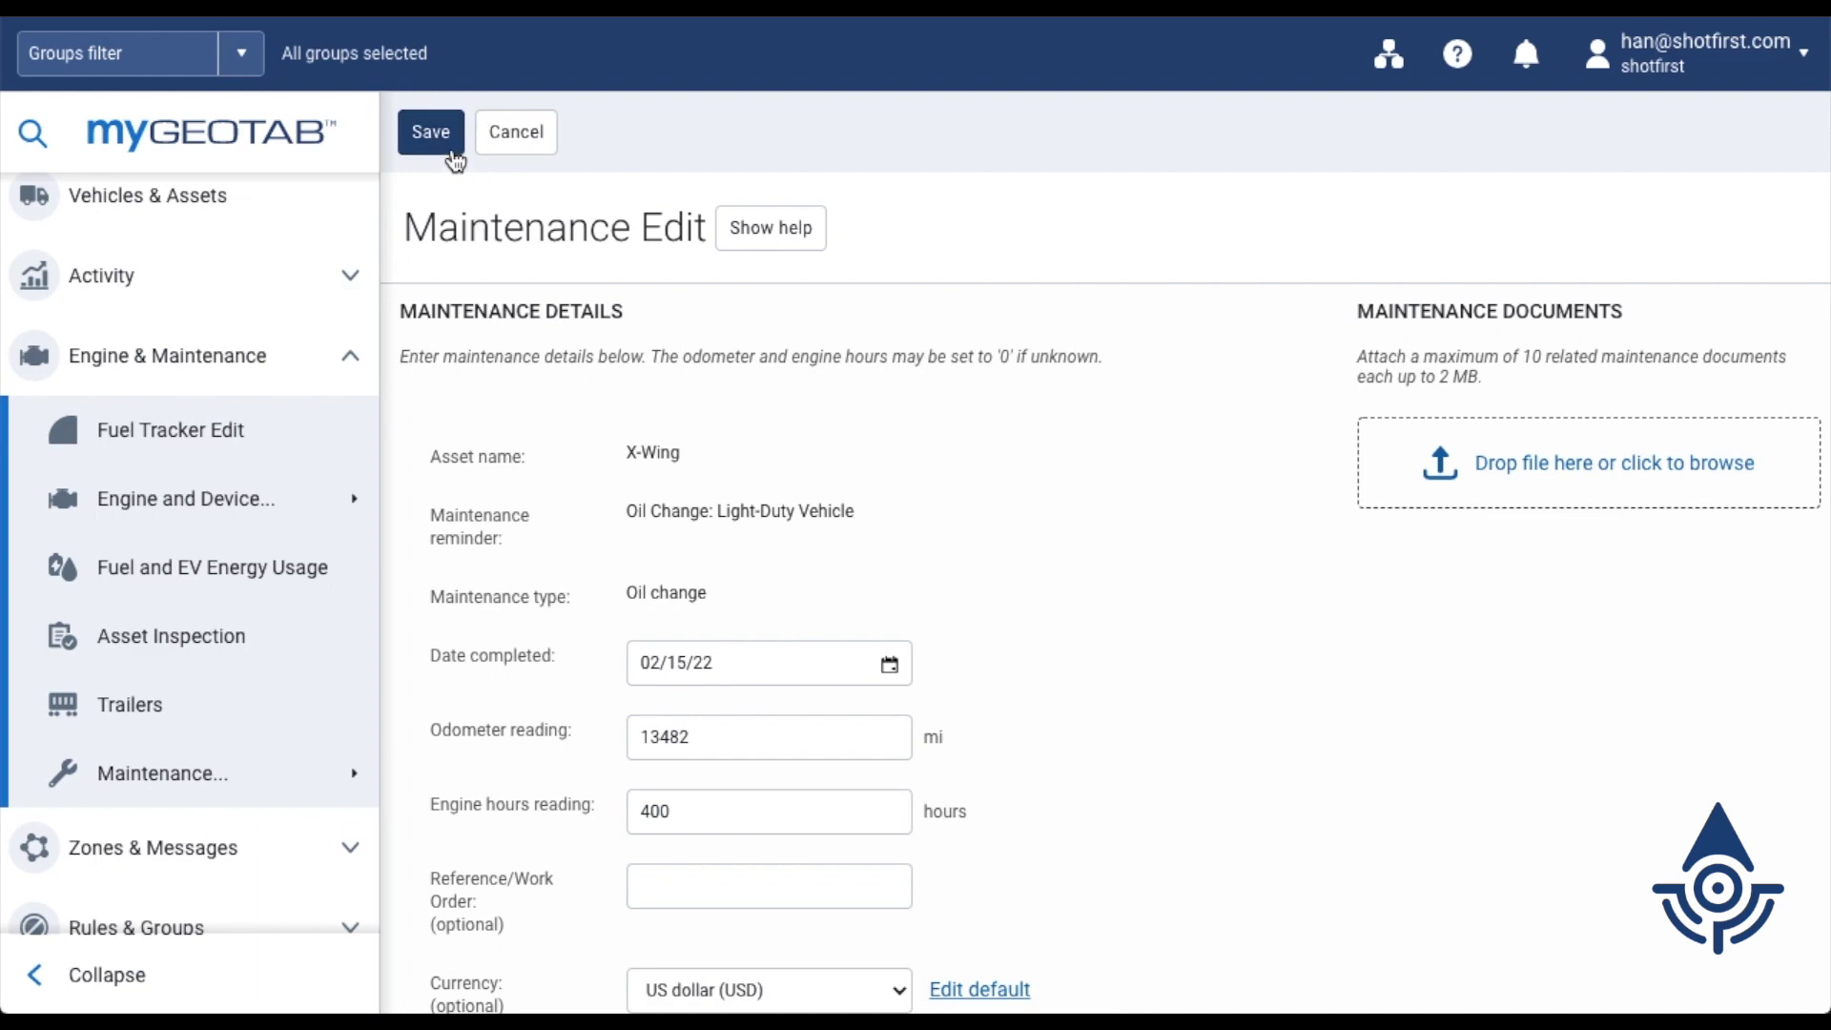